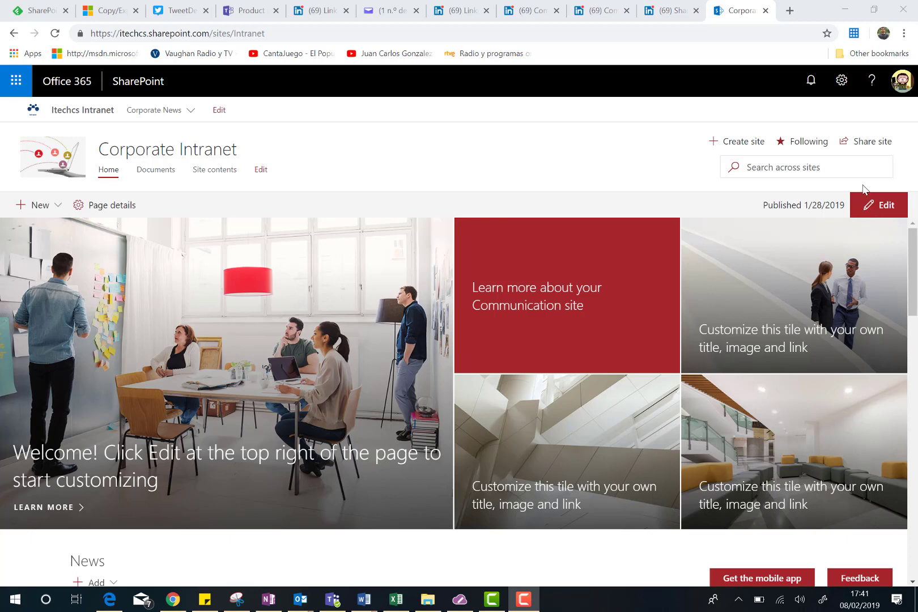
Open the Settings menu from the gear icon on the Corporate Intranet site.
left_click(841, 82)
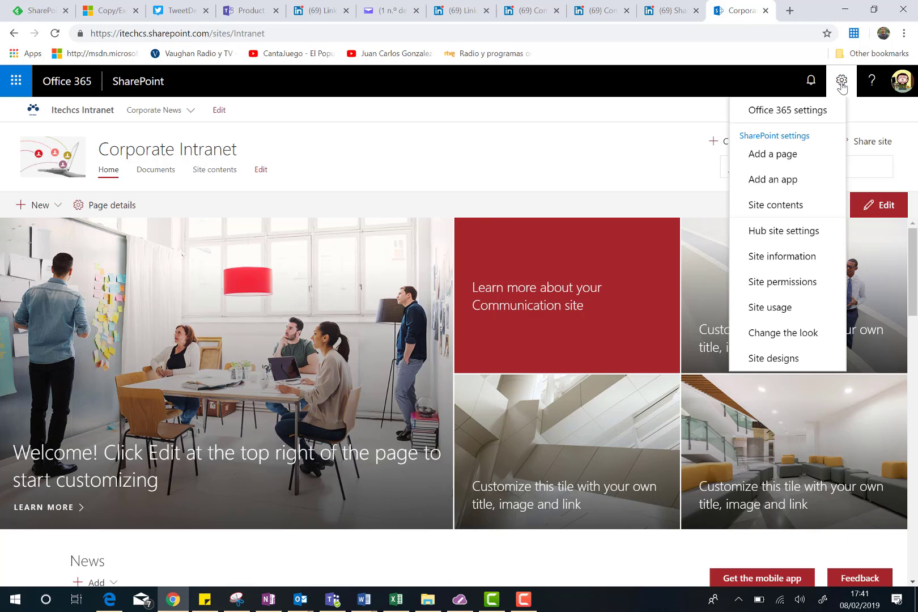
Choose Change the look from the Settings menu.
left_click(786, 335)
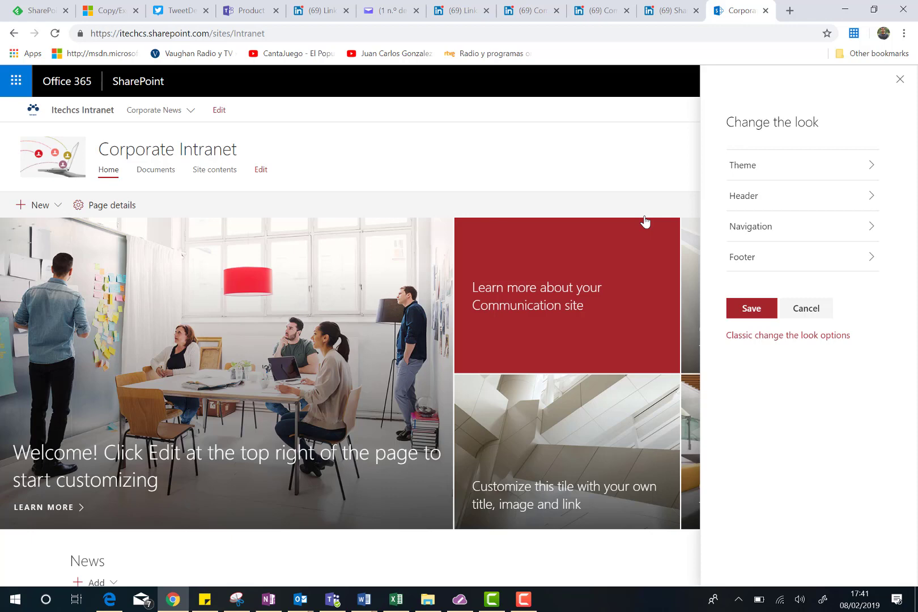
Apply the Green theme to the site, then go back to the Change the look options.
left_click(764, 172)
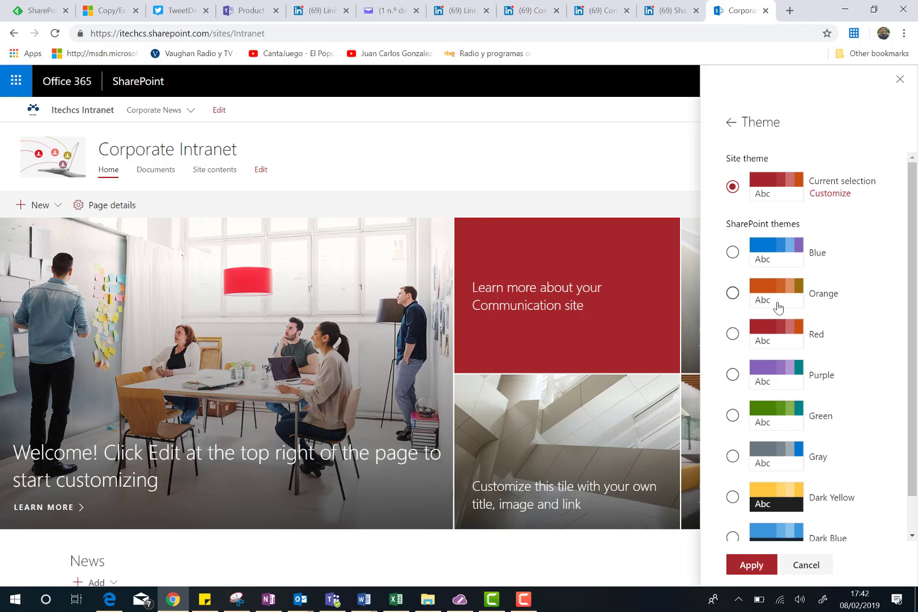
scroll(734, 410, "down", 1)
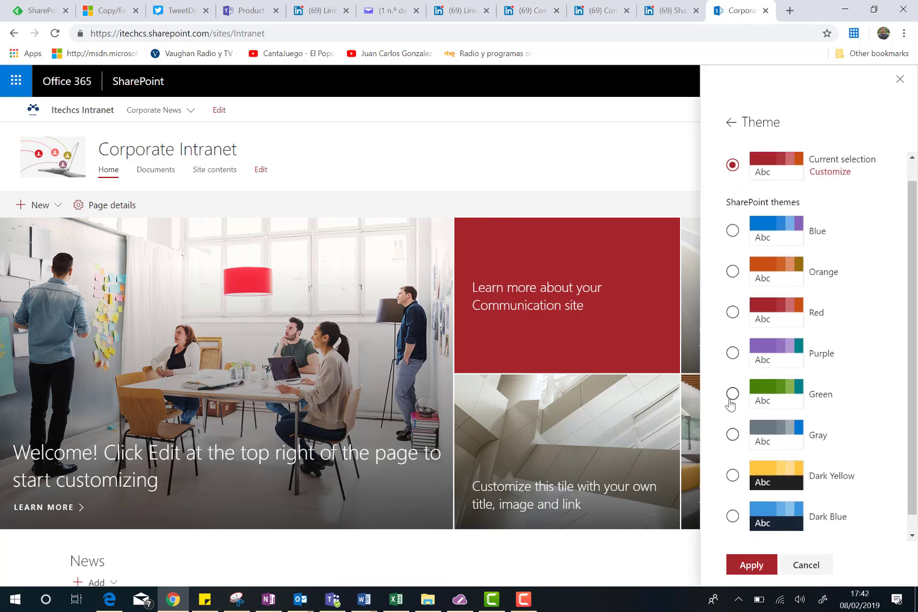
left_click(732, 394)
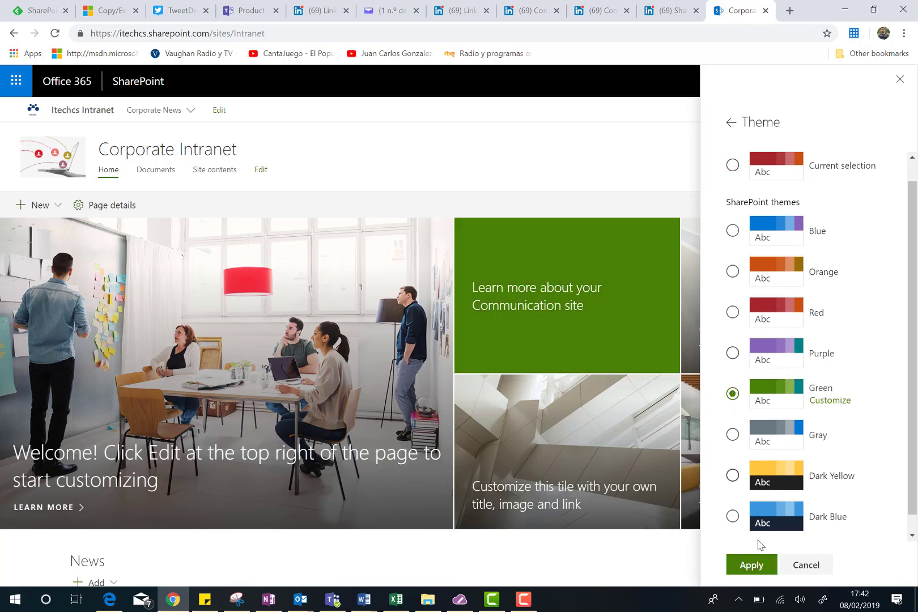
left_click(752, 565)
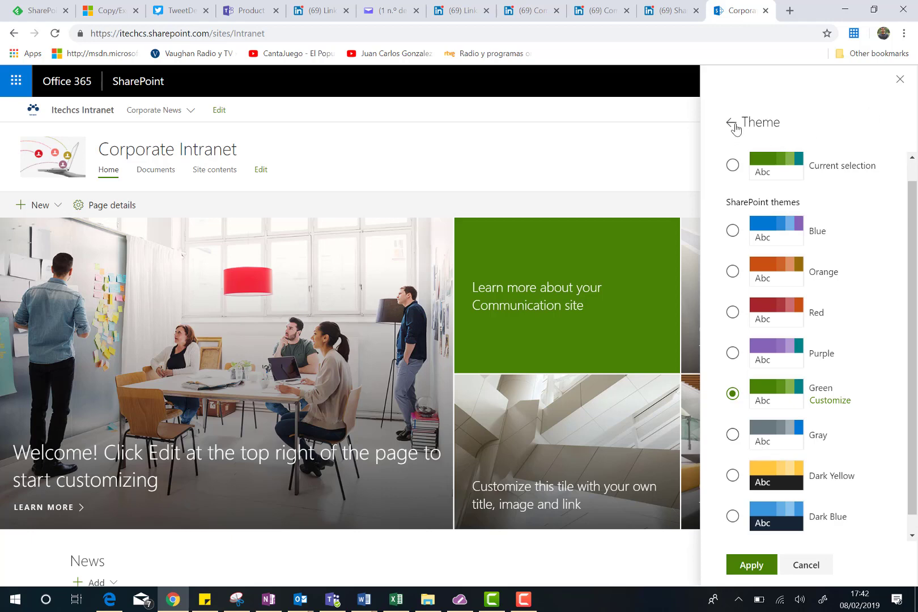
left_click(733, 127)
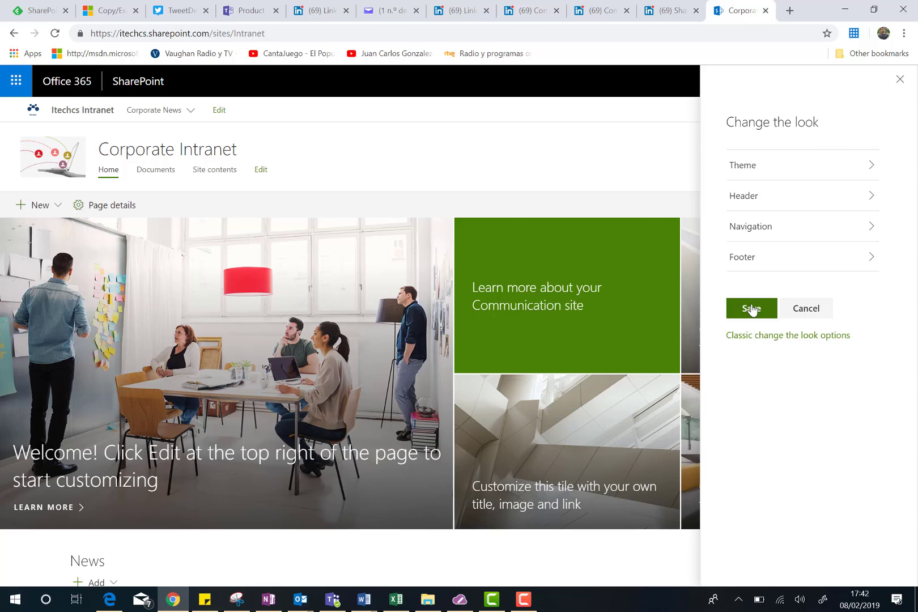
Open the Header settings and preview the Compact header layout.
left_click(754, 203)
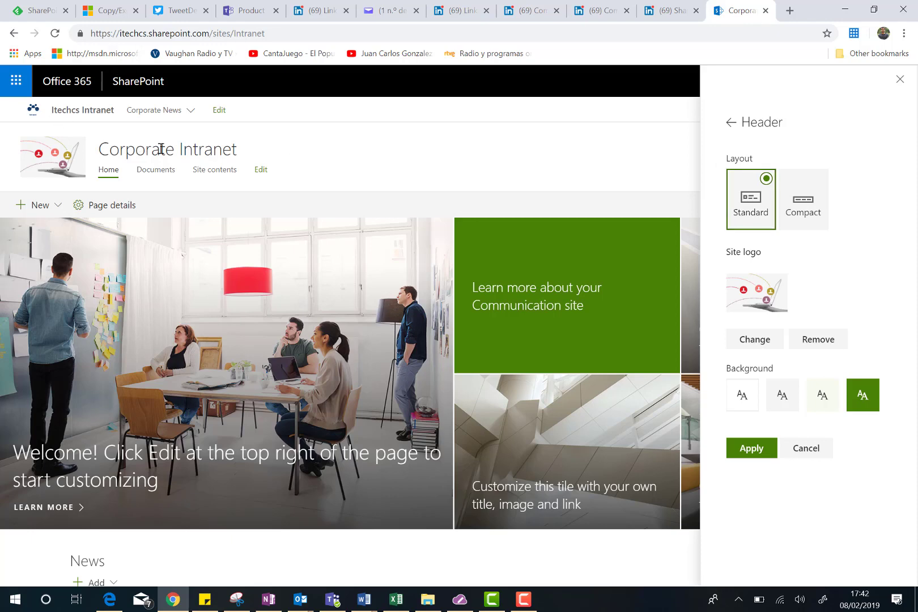
left_click(817, 182)
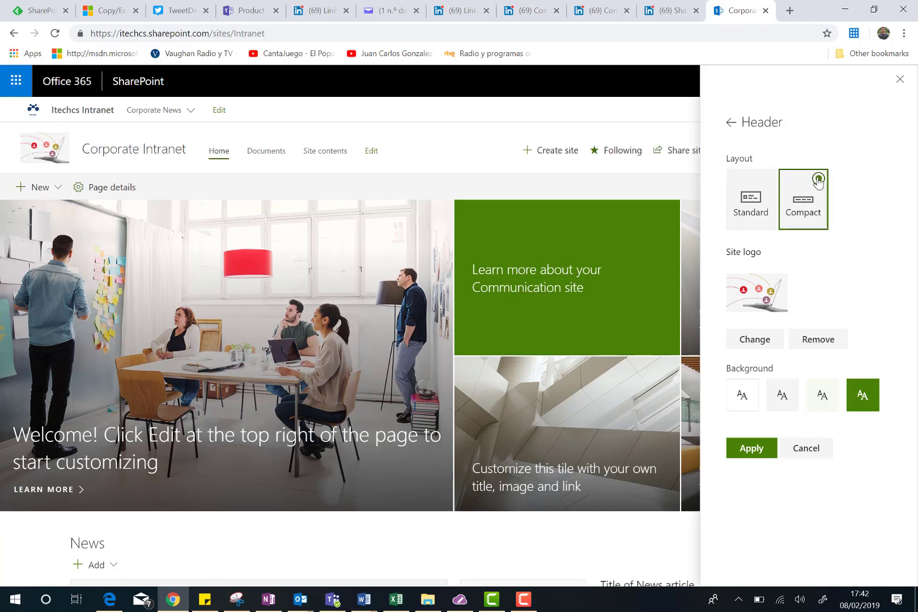
Try grey and green header backgrounds, then apply a white background with the Standard layout.
left_click(782, 399)
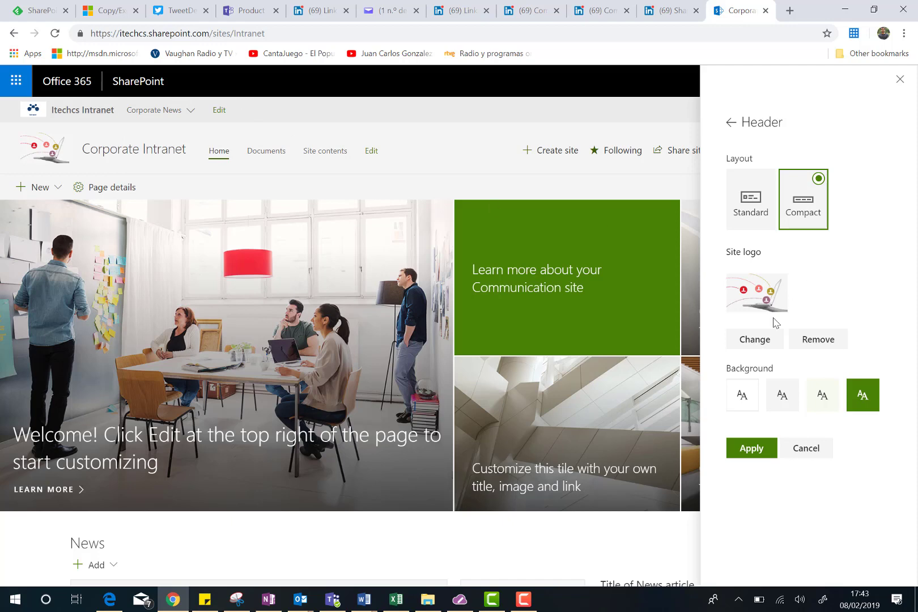
left_click(821, 392)
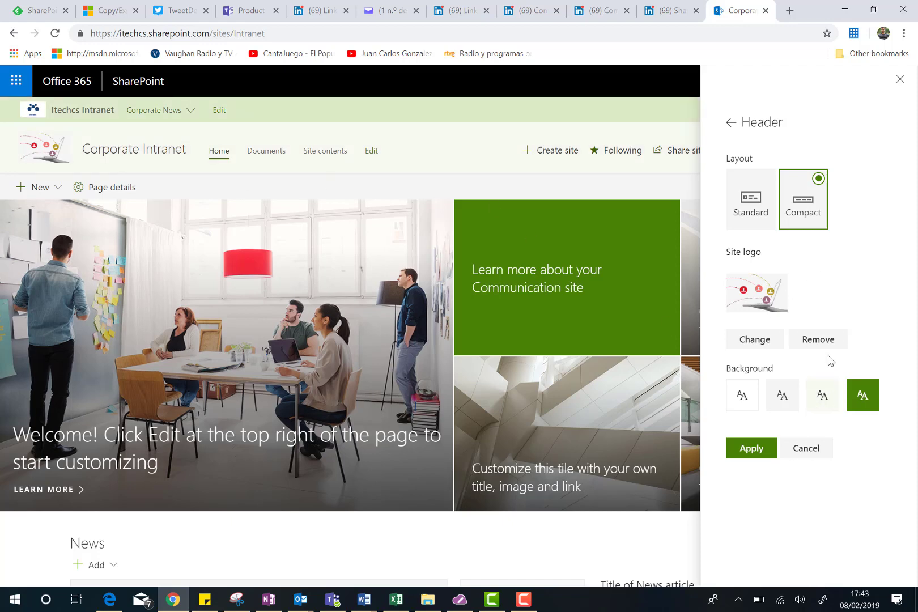
left_click(862, 394)
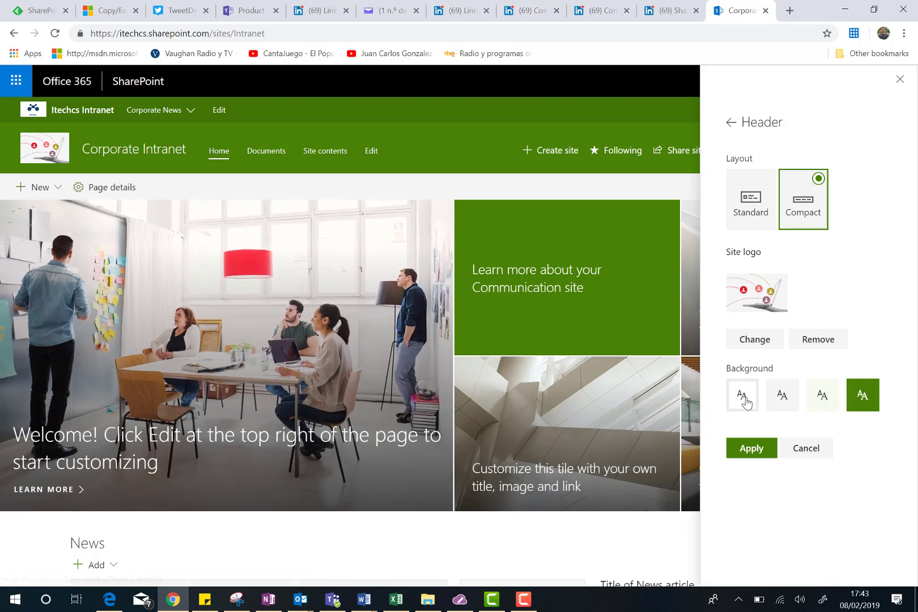
left_click(752, 388)
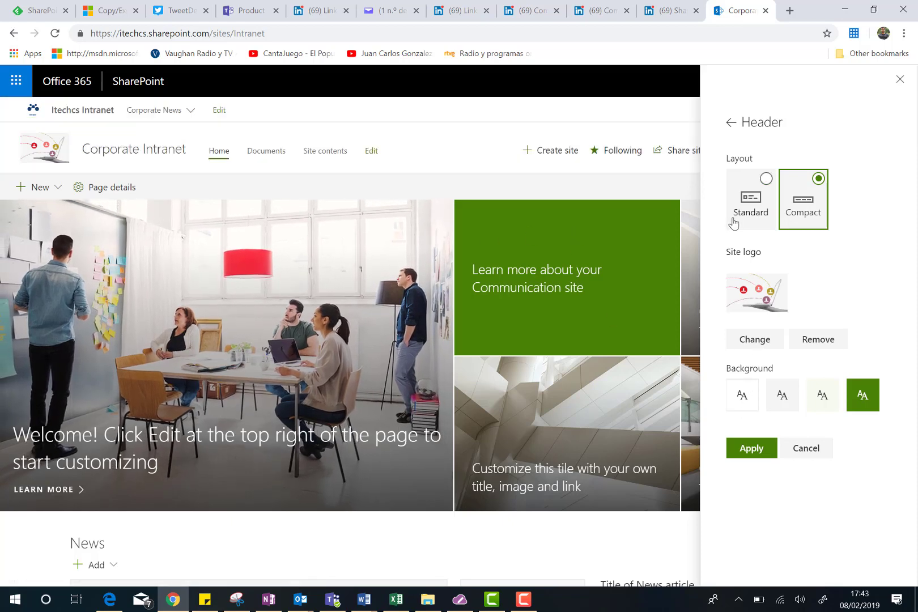
left_click(766, 182)
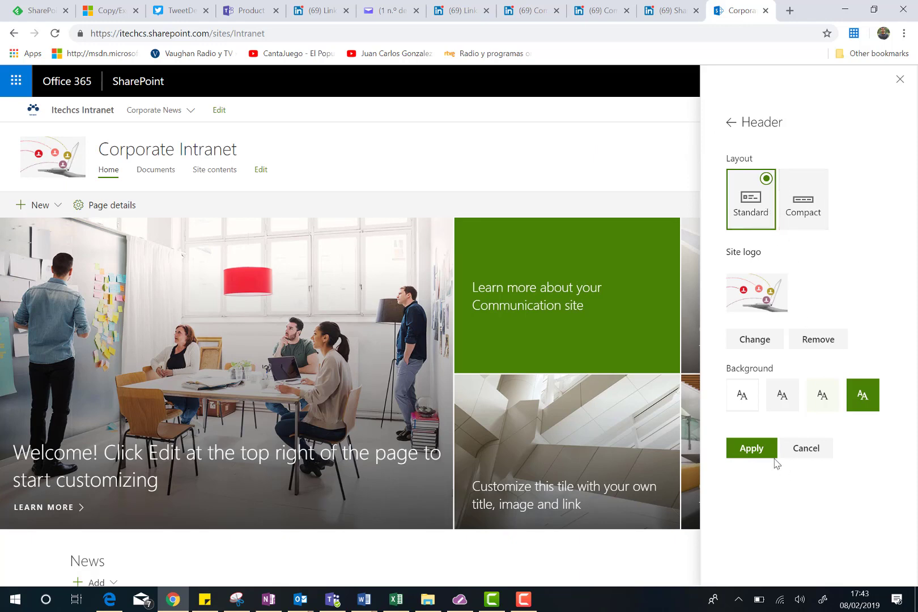
left_click(752, 451)
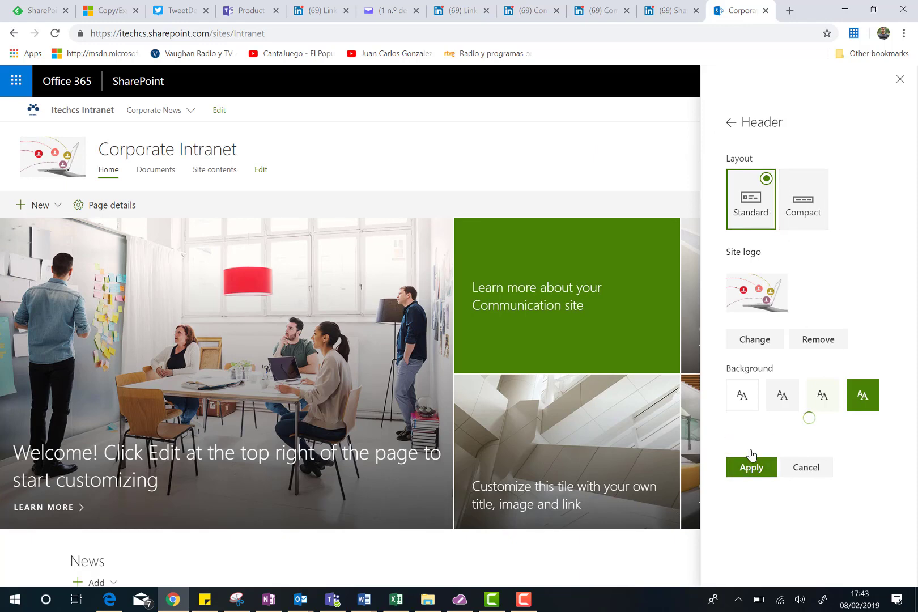
left_click(730, 122)
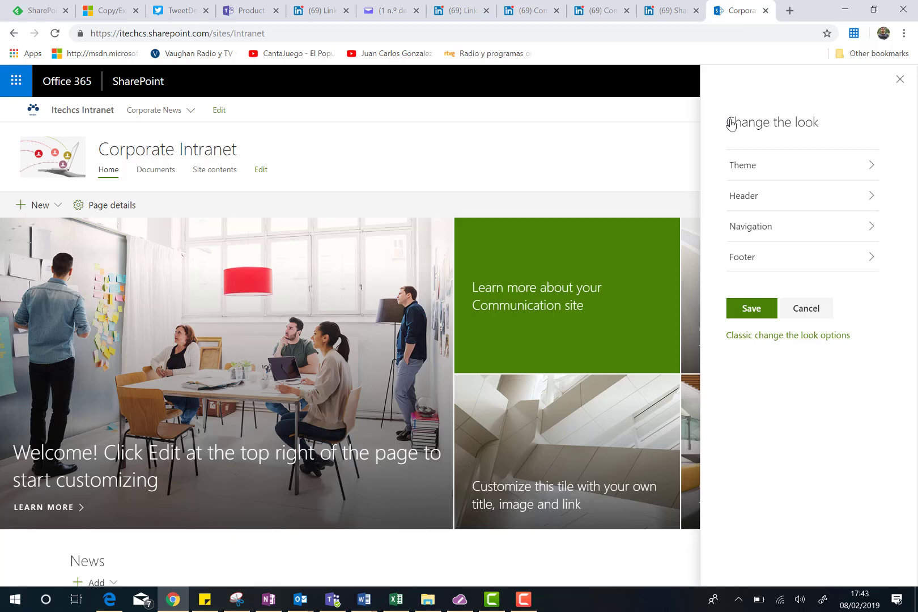
Apply the Cascading navigation style and check the Corporate News dropdown of Level 1 items.
left_click(740, 230)
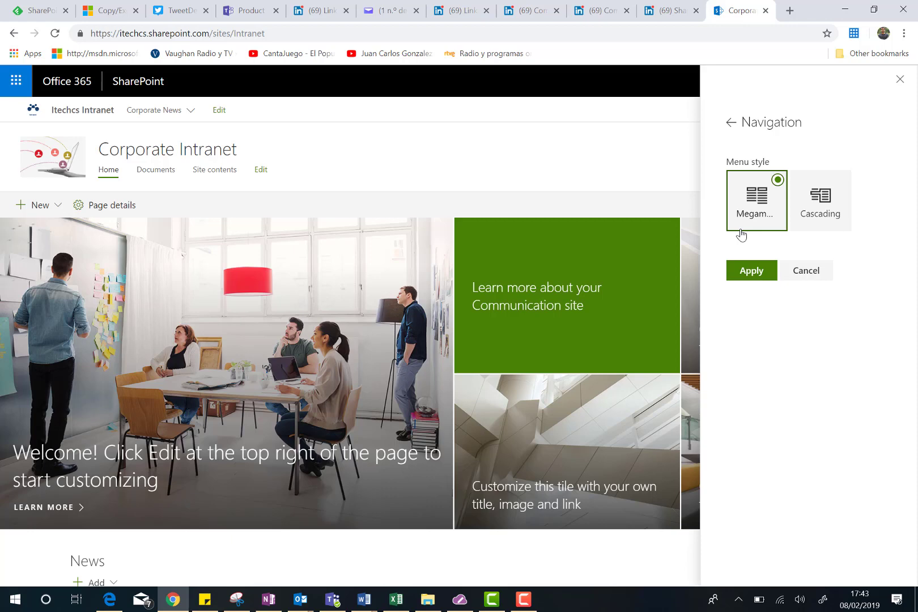
left_click(843, 182)
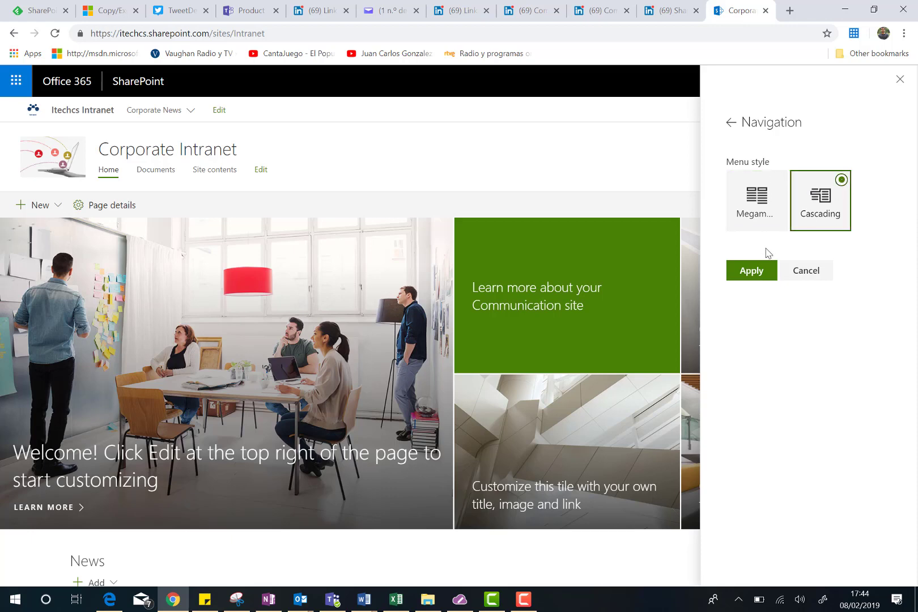
left_click(756, 271)
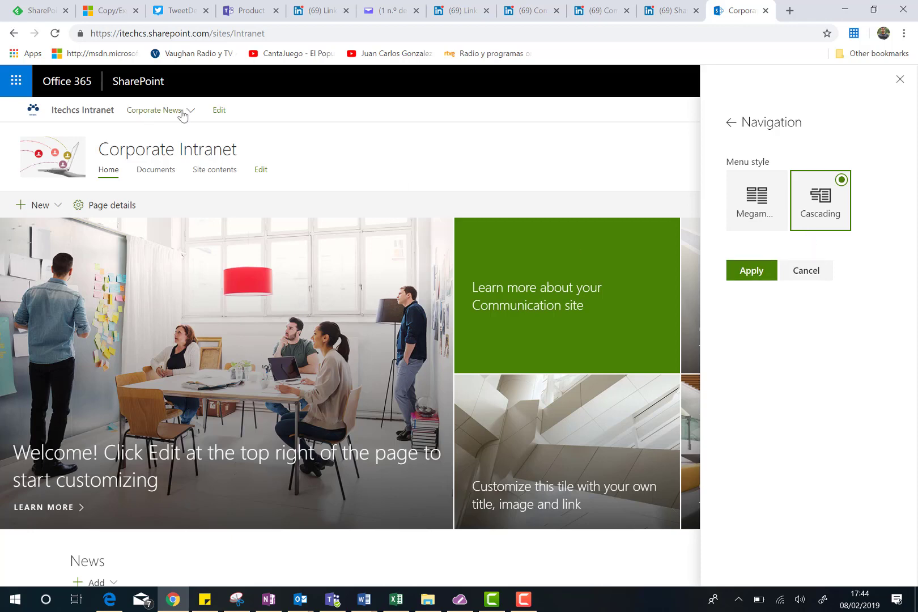
mouse_move(178, 110)
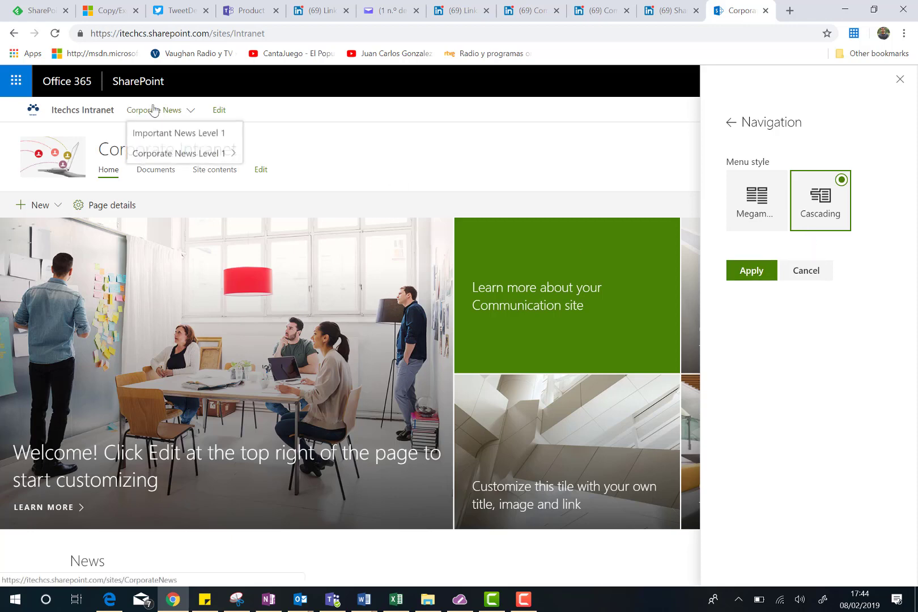
mouse_move(151, 117)
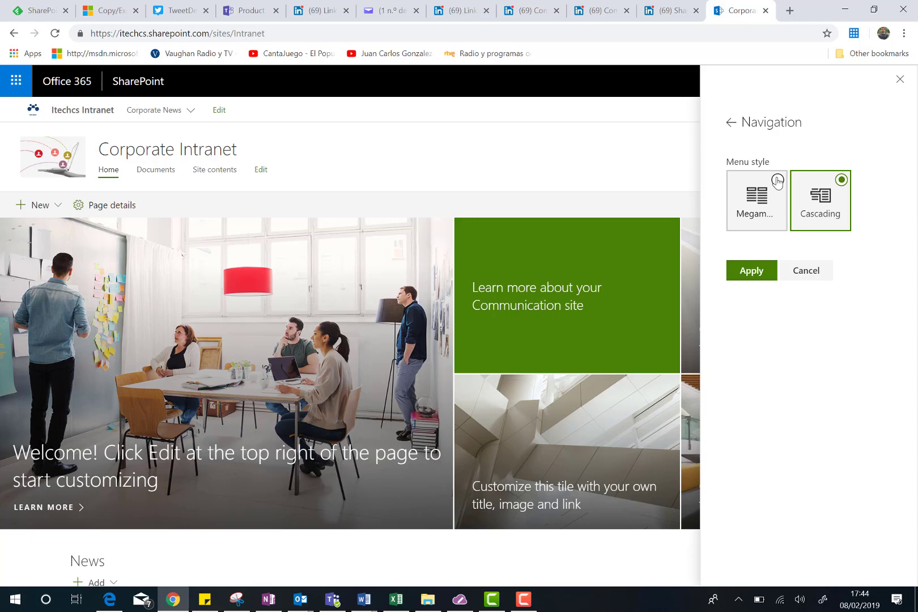
Apply the Megamenu navigation style, preview Corporate News, and return to the look options.
left_click(777, 181)
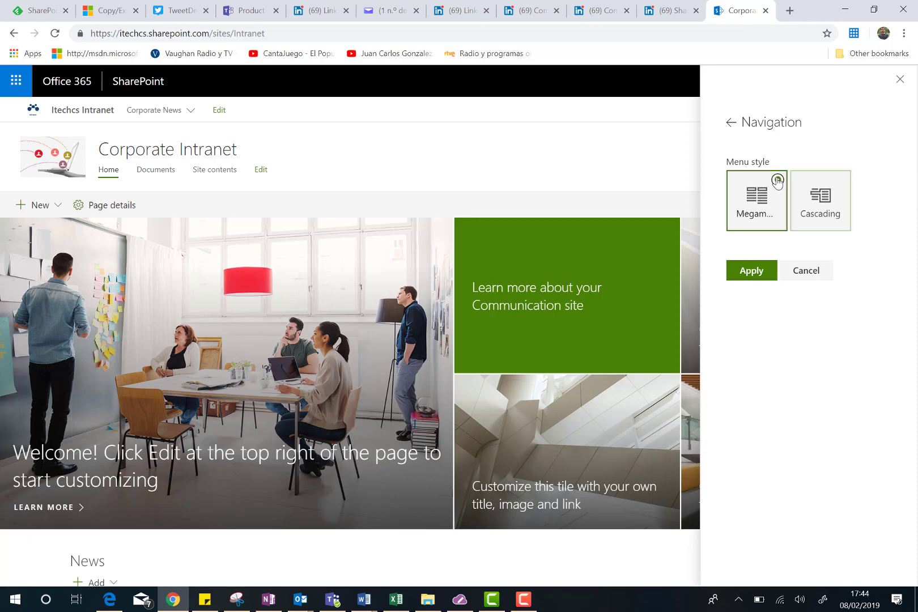
left_click(754, 273)
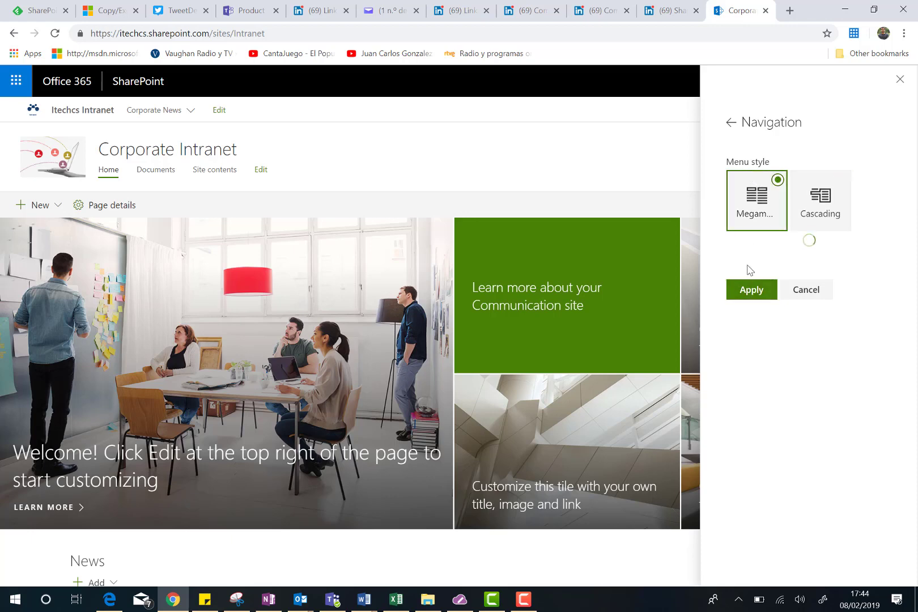
left_click(148, 111)
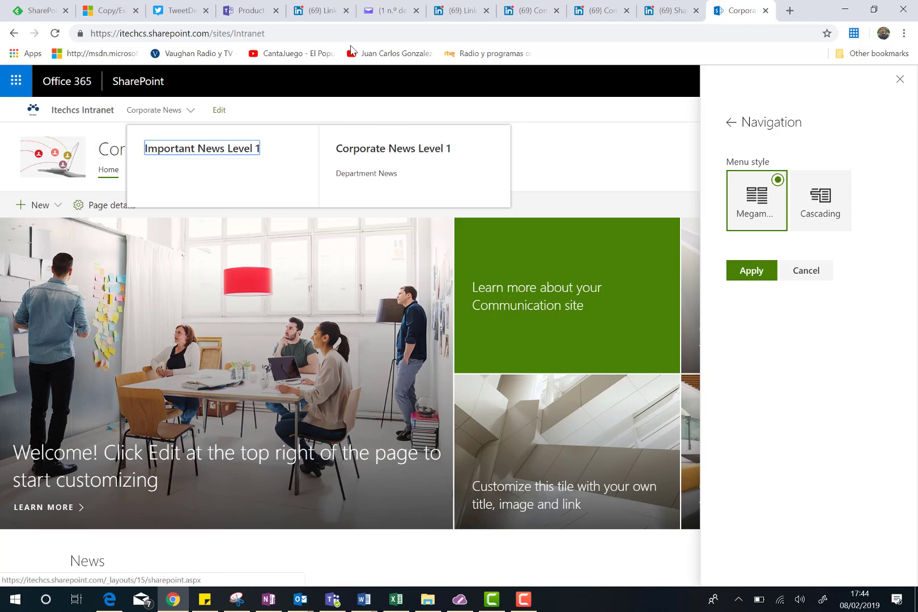
left_click(729, 124)
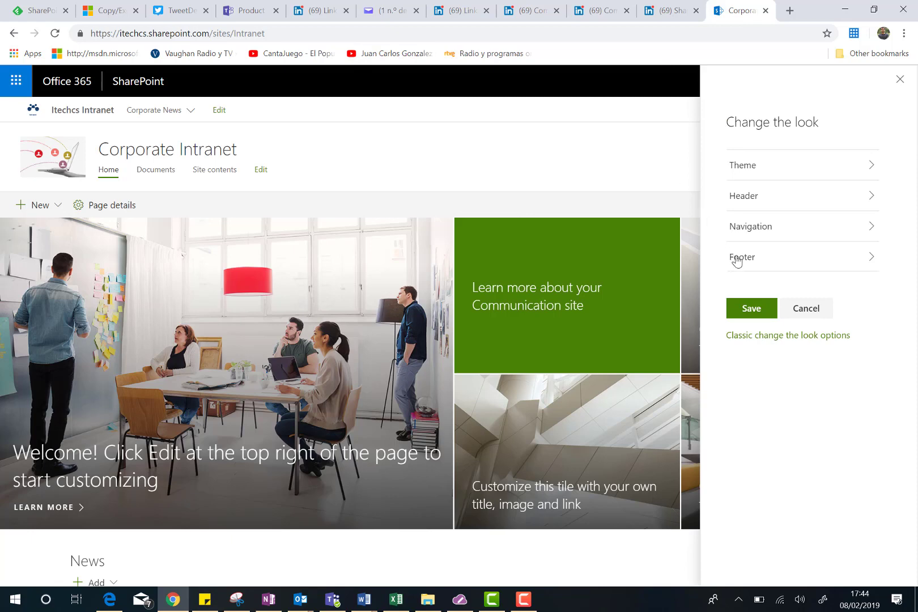
Keep the footer visible, select its 'Itechcs All Rights Reserved' name, and open footer link editing.
left_click(826, 261)
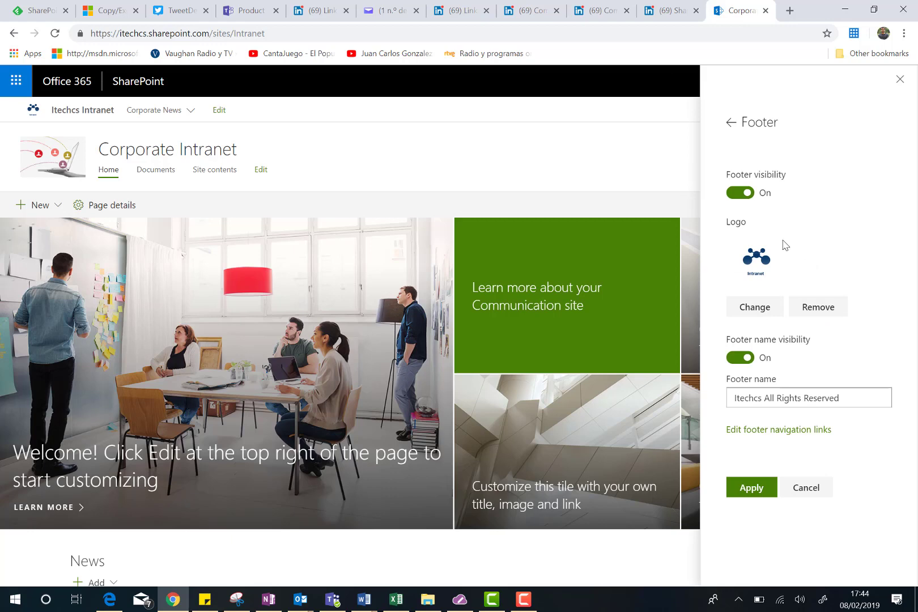
left_click(732, 195)
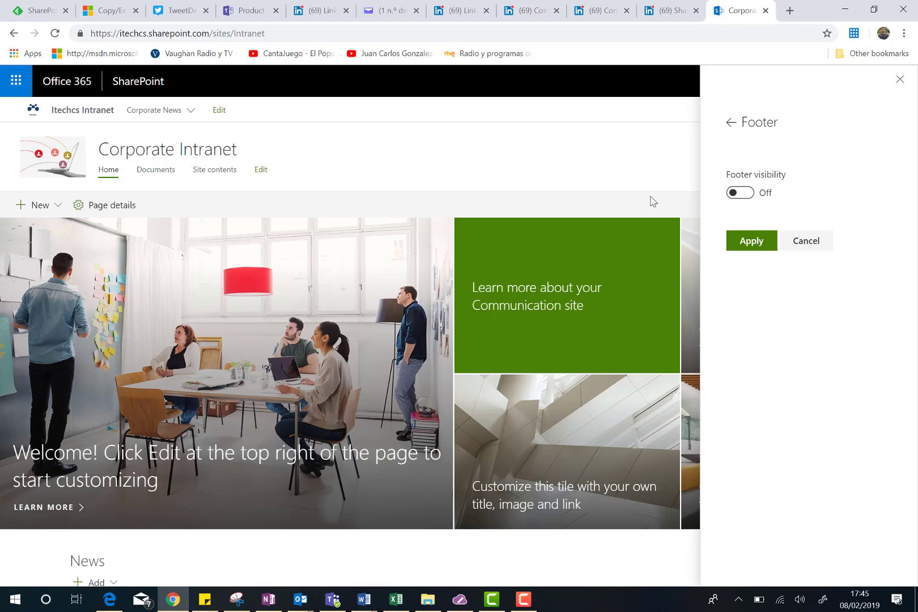
left_click(743, 196)
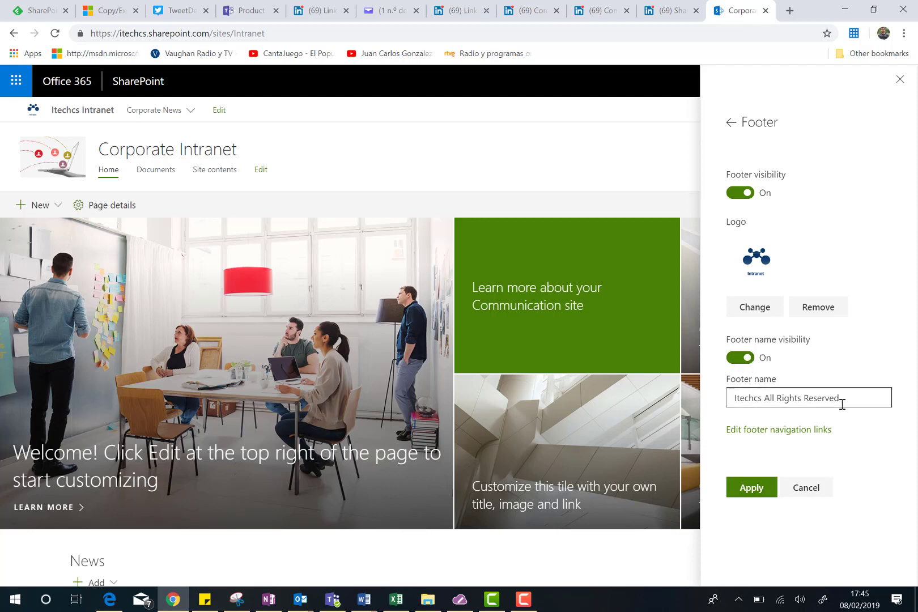
left_click_drag(846, 399, 725, 402)
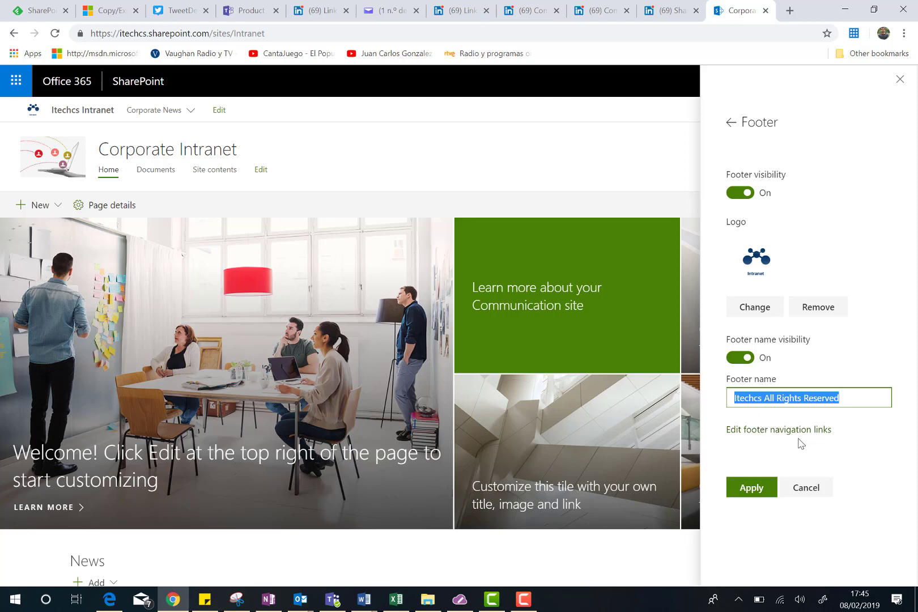
left_click(773, 432)
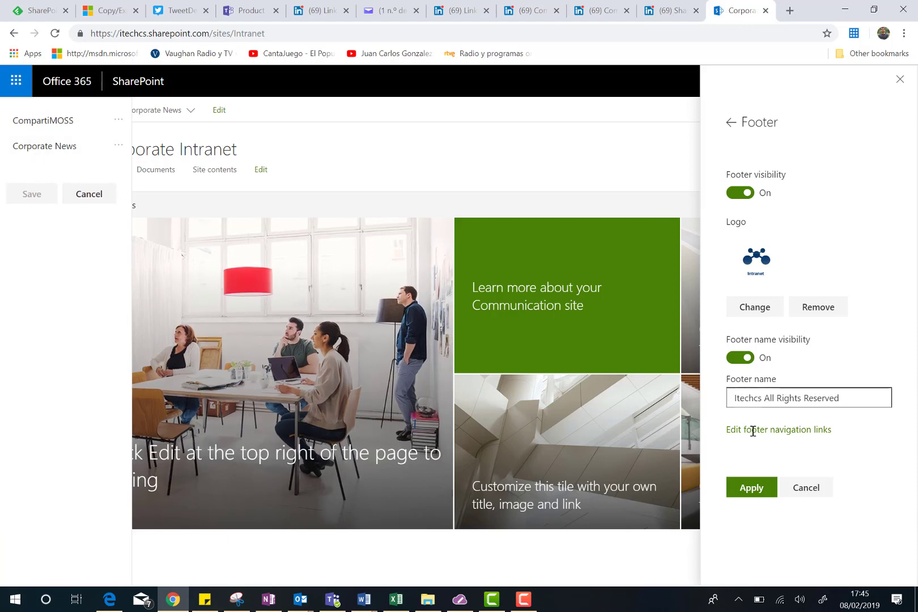
Apply the footer, check it at the page bottom, and cancel the footer links editor.
left_click(753, 492)
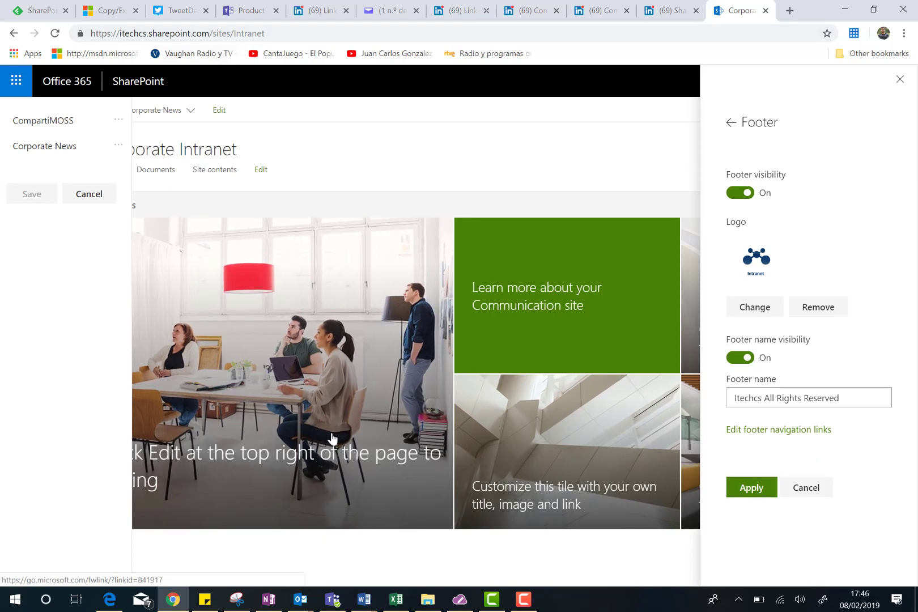
scroll(332, 437, "down", 15)
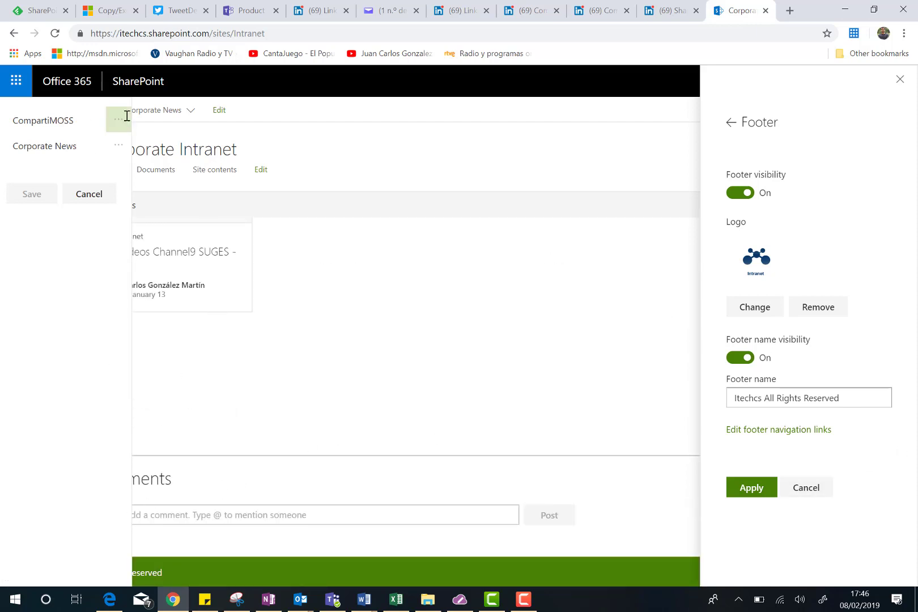
left_click(88, 195)
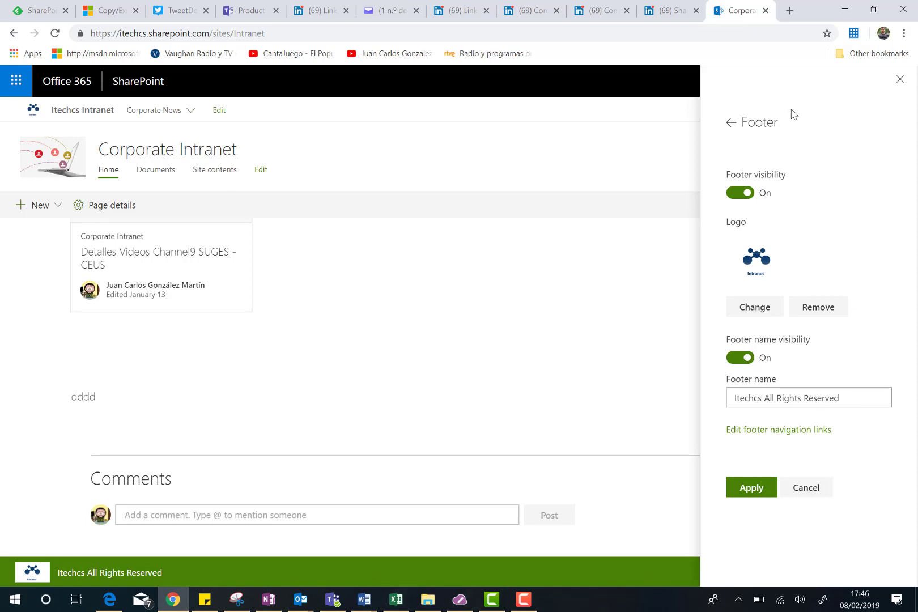
Save the theme, header, navigation and footer changes from the Change the look options.
left_click(731, 122)
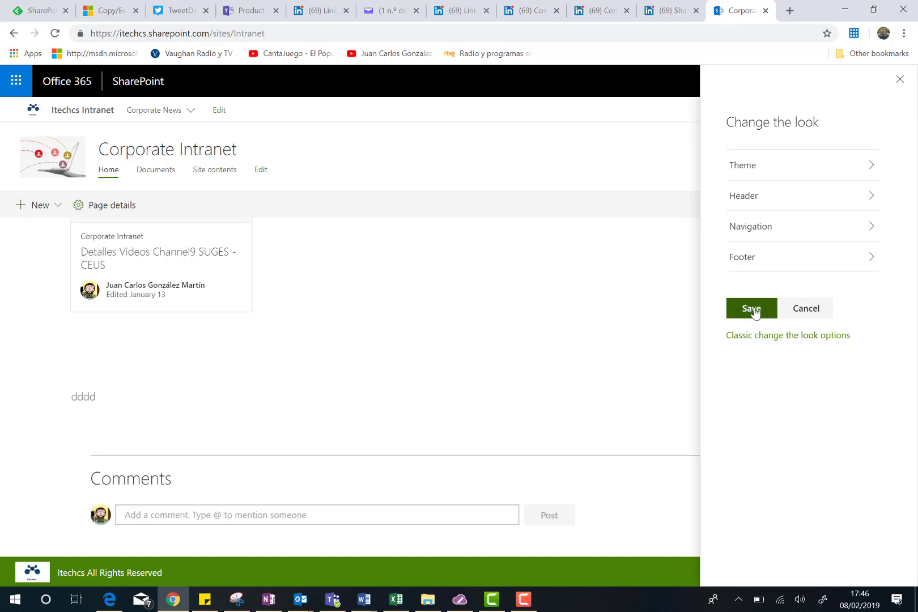
left_click(753, 309)
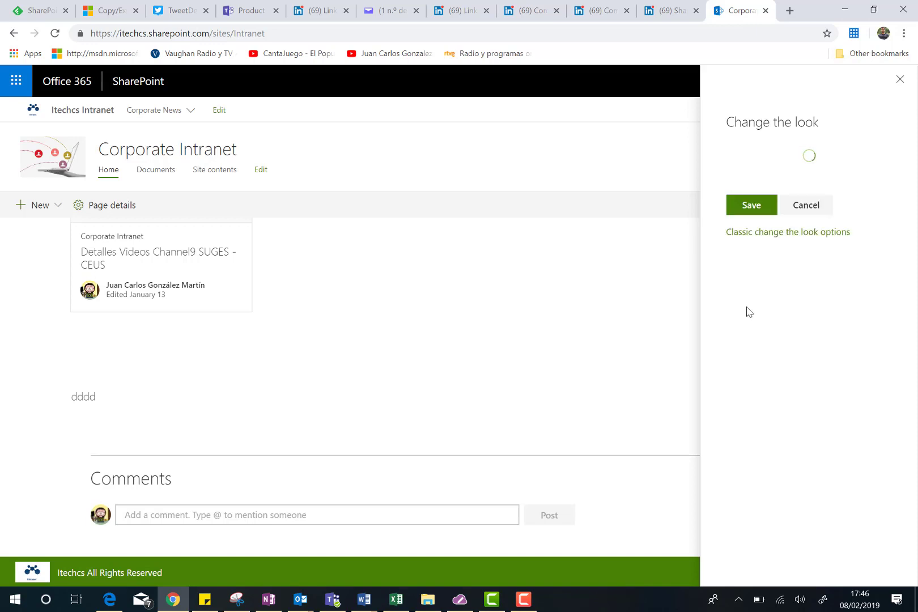